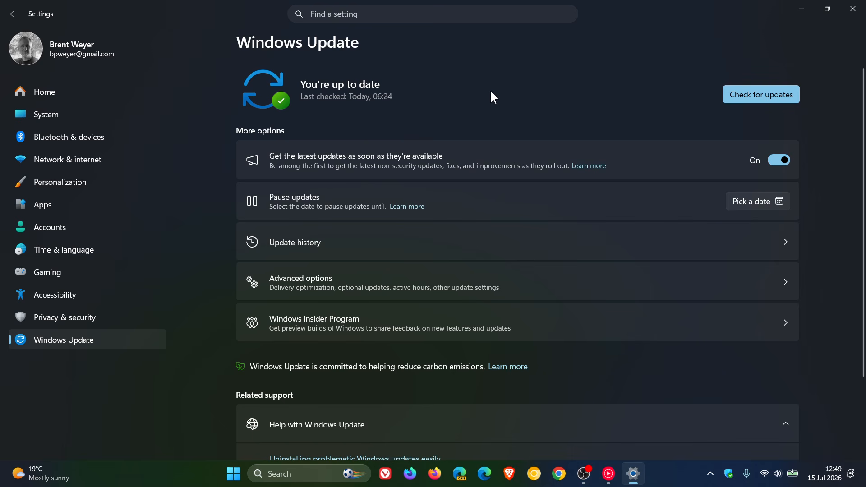
- Open the update history and highlight KB5101650 (26200.8875) of the 2026-07 Security Update, plus the 2026-06 Preview Update's KB5095093
click(448, 240)
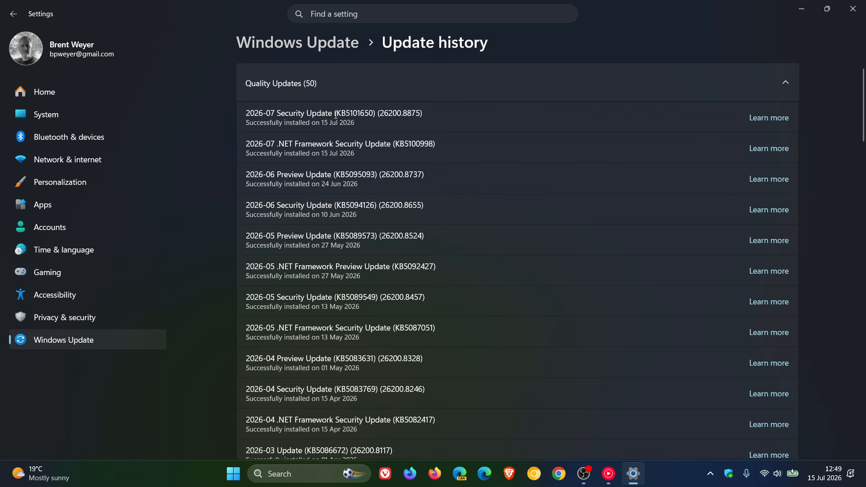
drag(334, 115, 372, 112)
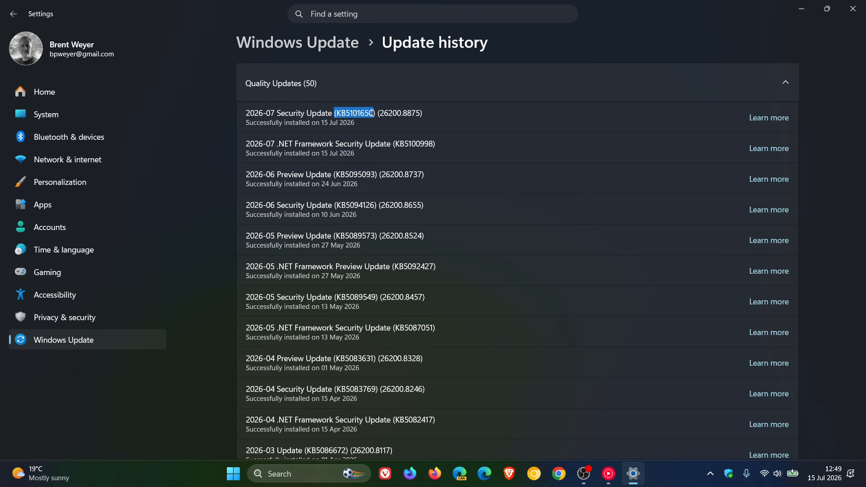
drag(372, 113, 419, 113)
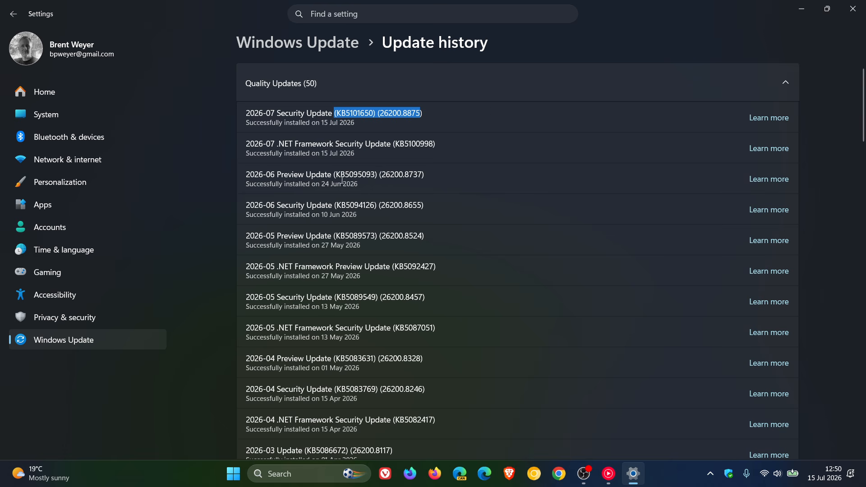
drag(336, 177, 376, 181)
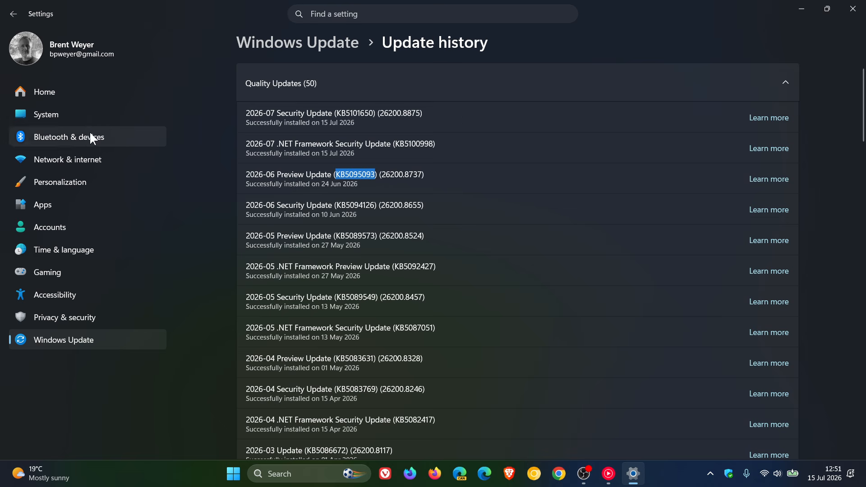
- View the Point-in-time restore options in the System Recovery settings and close them without changes
click(63, 114)
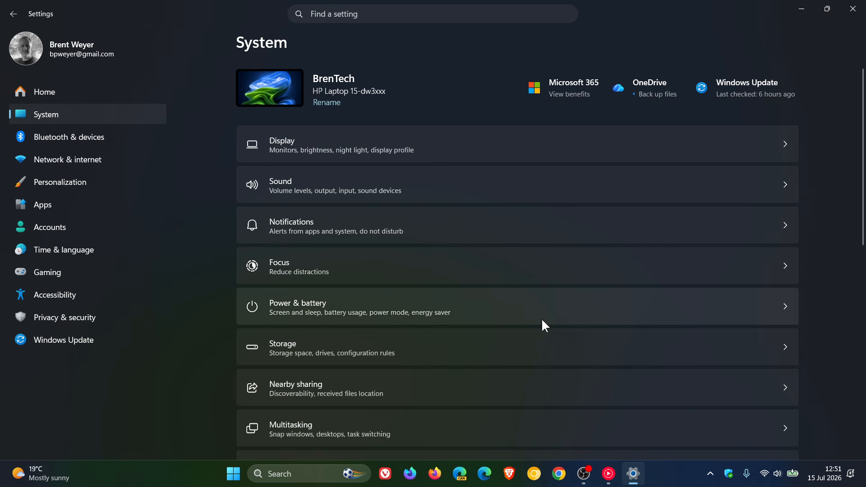
scroll(541, 318, down, 4)
click(535, 400)
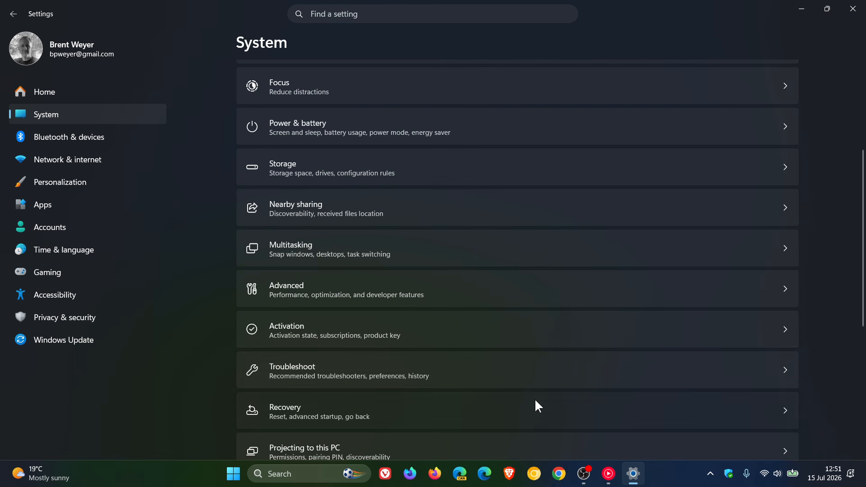
scroll(572, 351, down, 3)
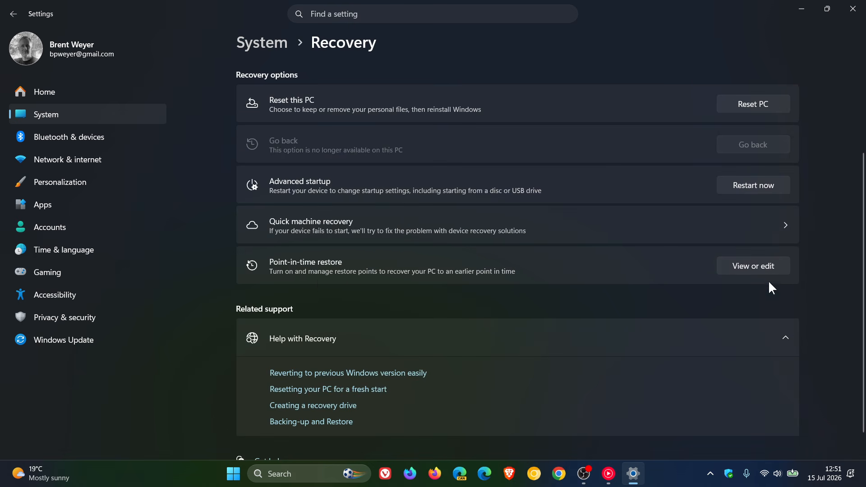
click(762, 267)
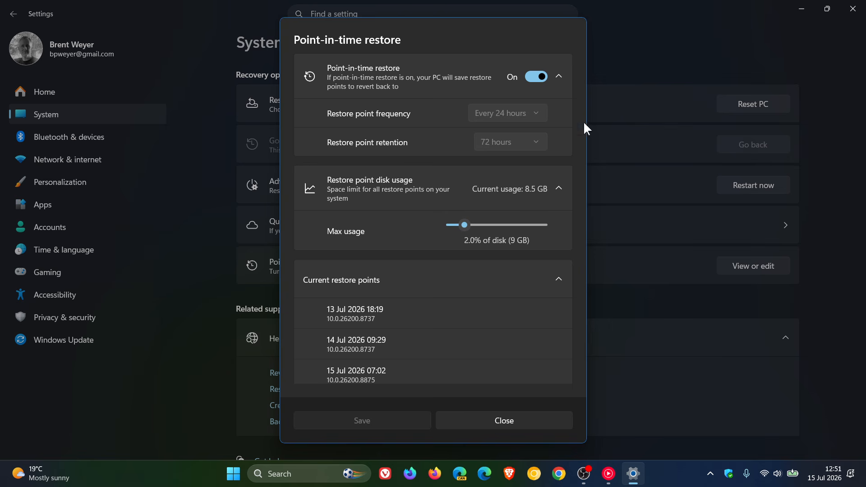
click(524, 421)
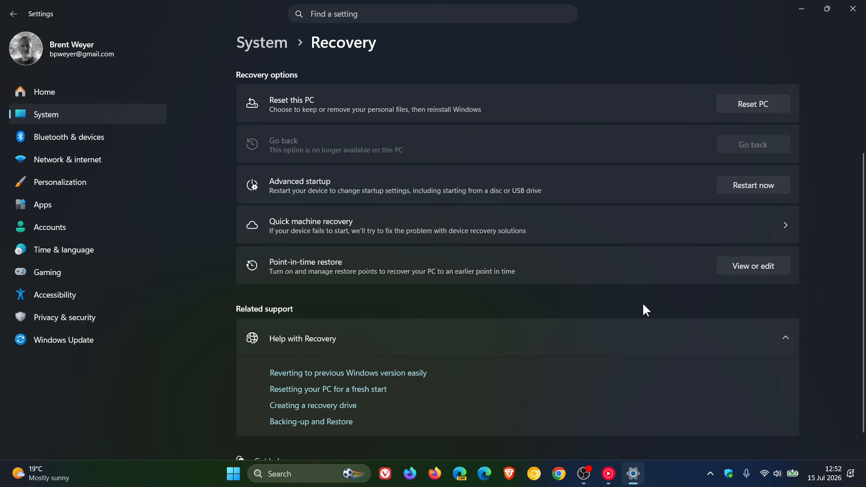
- View the Pause updates date calendar on the Windows Update page and dismiss it without picking a date
click(84, 342)
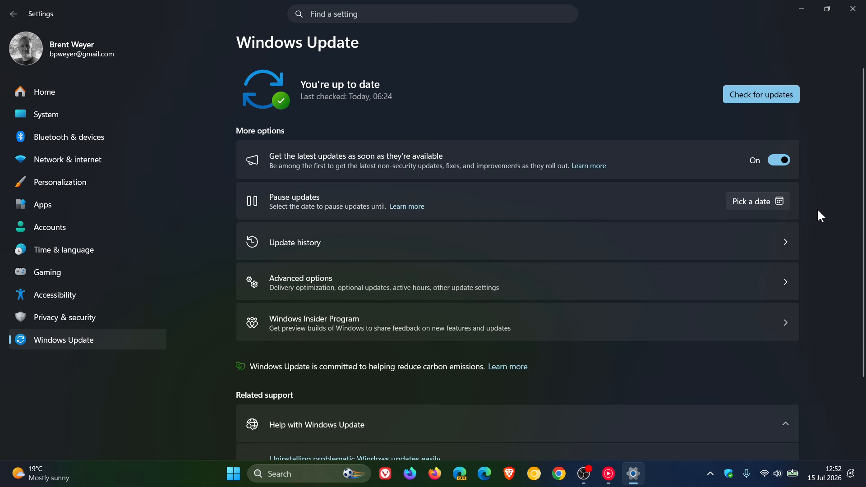
click(777, 203)
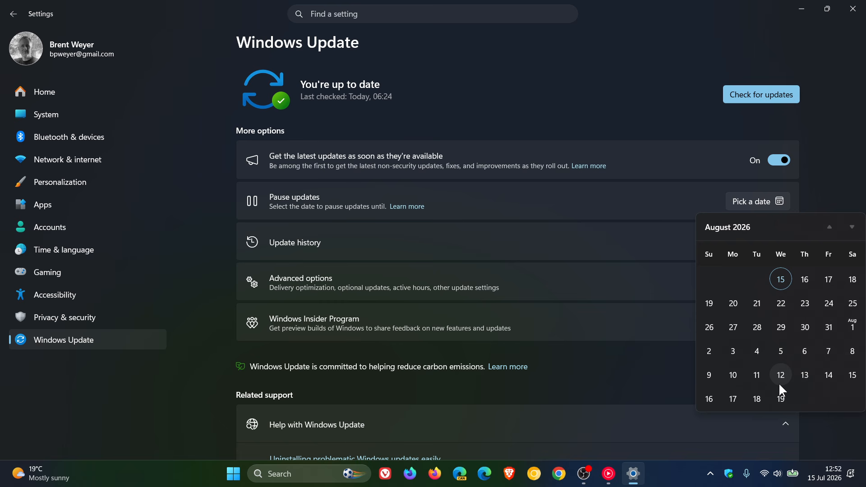
click(623, 122)
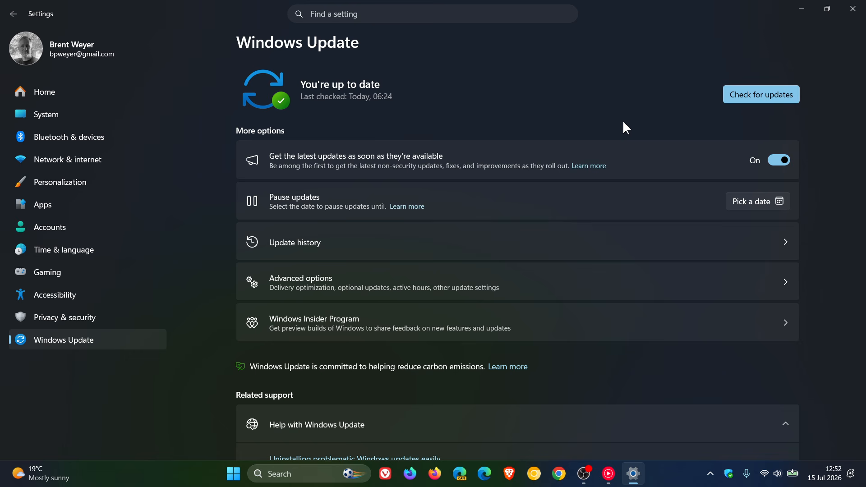
- Minimize Settings, view the Discover feed on the Widgets board, and dismiss the board
click(801, 10)
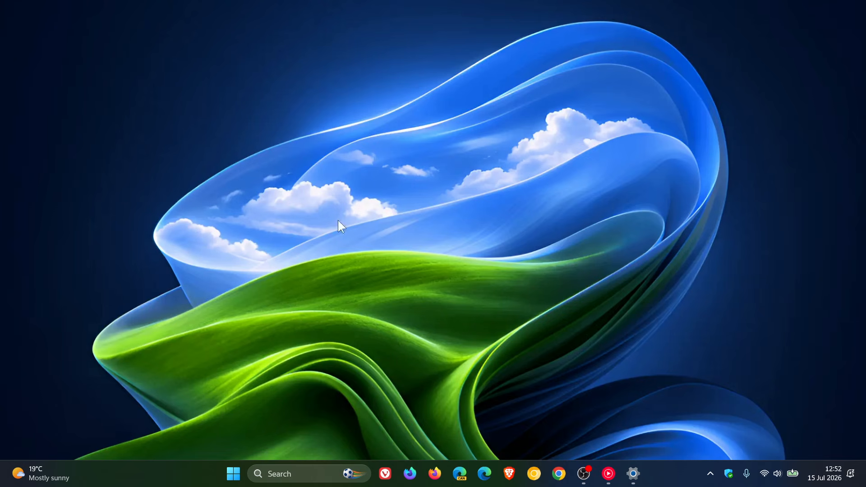
click(32, 481)
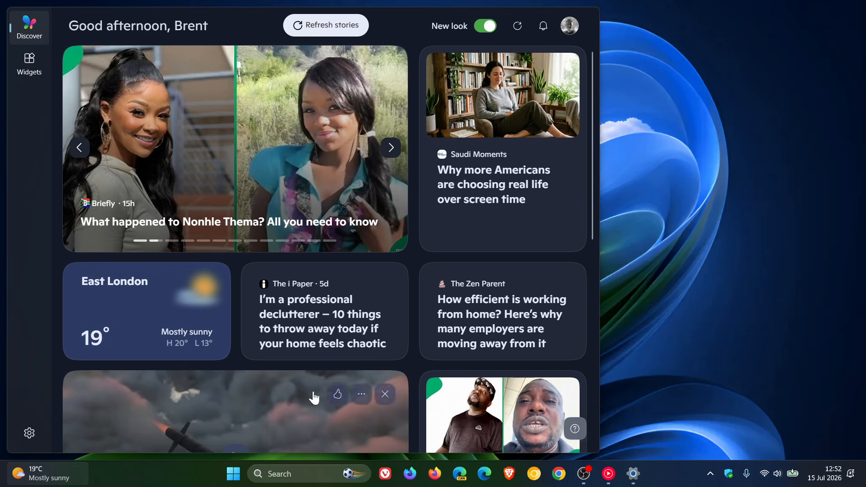
click(683, 246)
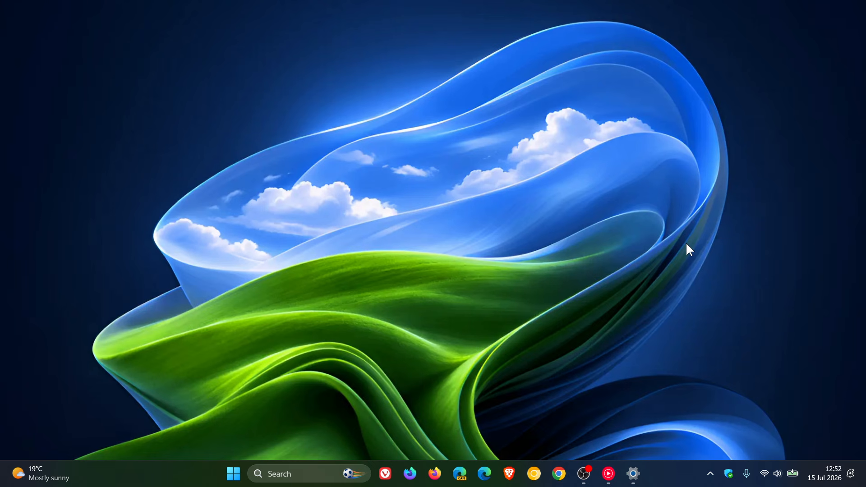
- Restore Settings to view the Screen tint options under Accessibility, and minimize the window when finished
click(633, 473)
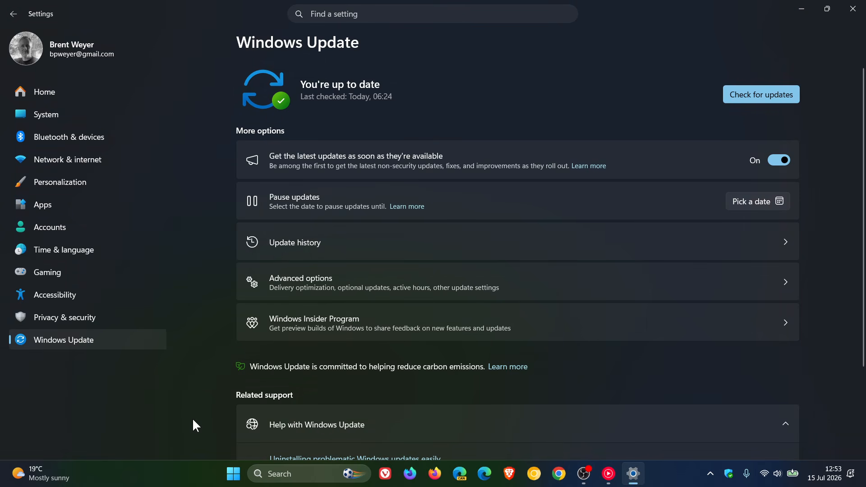
click(58, 294)
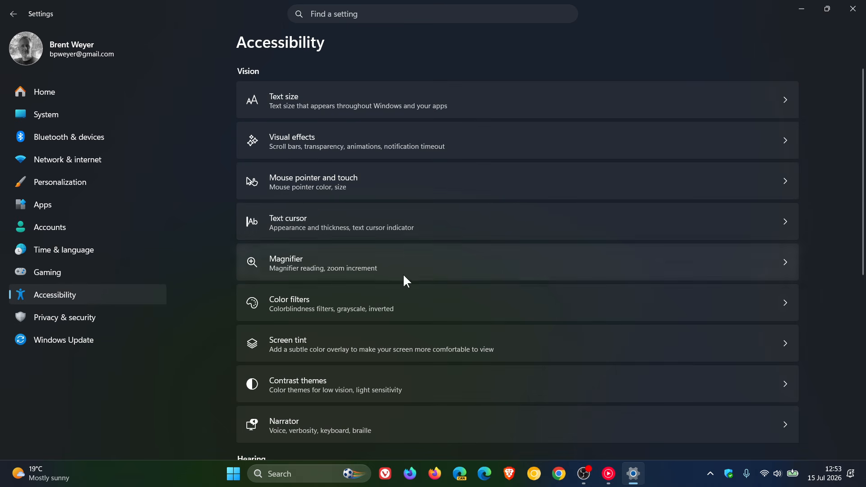
click(507, 350)
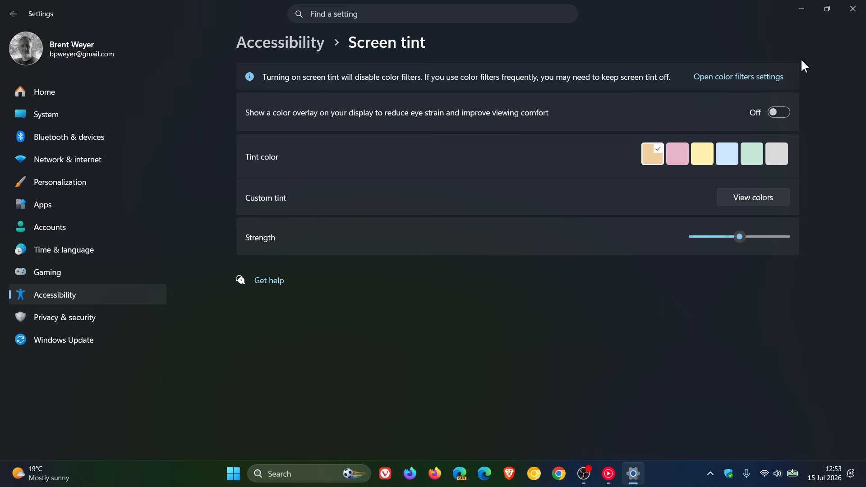
click(801, 9)
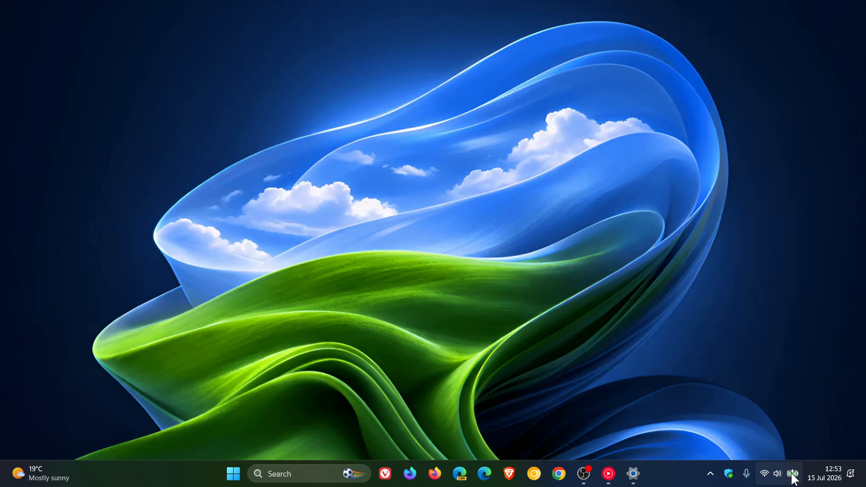
- Turn on Magnifier through the quick accessibility settings and dismiss the flyout
click(777, 473)
click(832, 264)
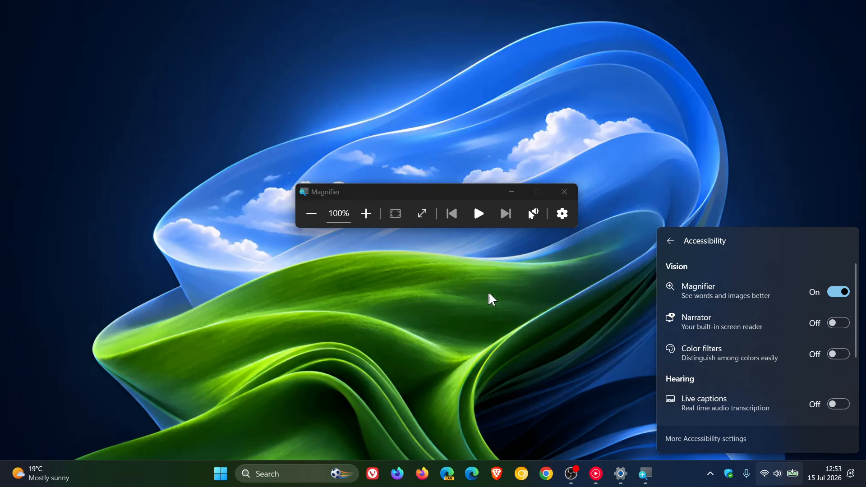
click(500, 331)
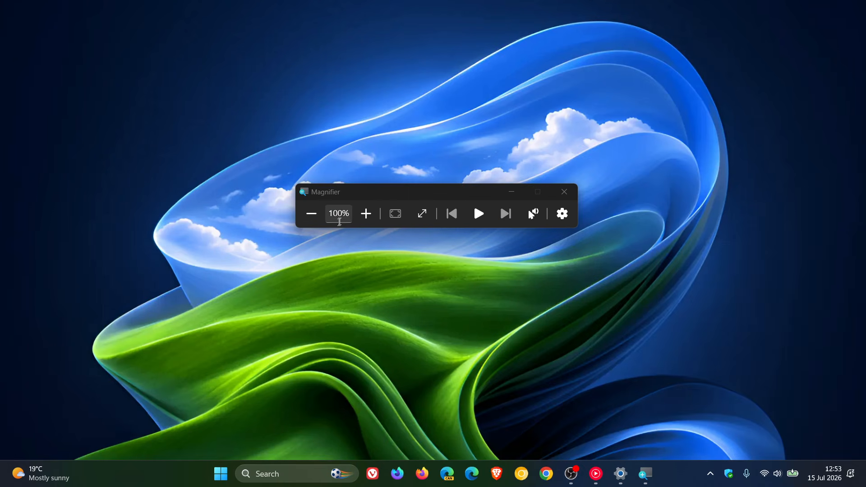
- Examine Magnifier's editable zoom level and the available zoom increments, then close Magnifier
click(340, 215)
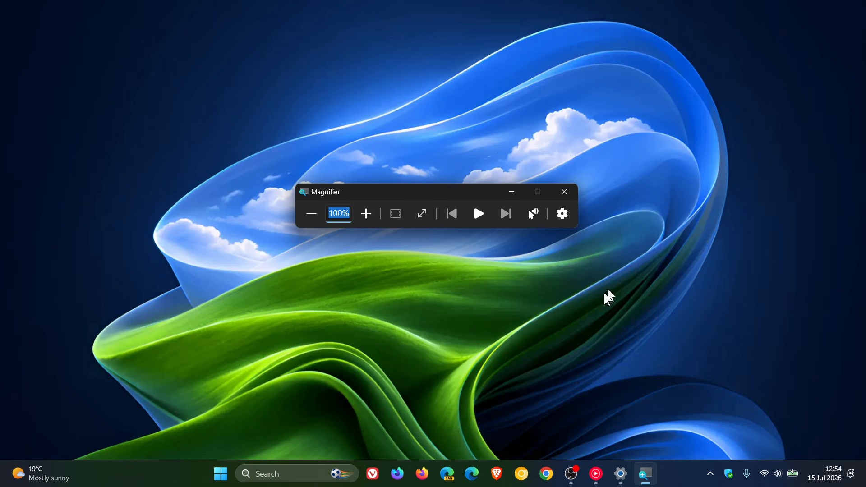
click(561, 216)
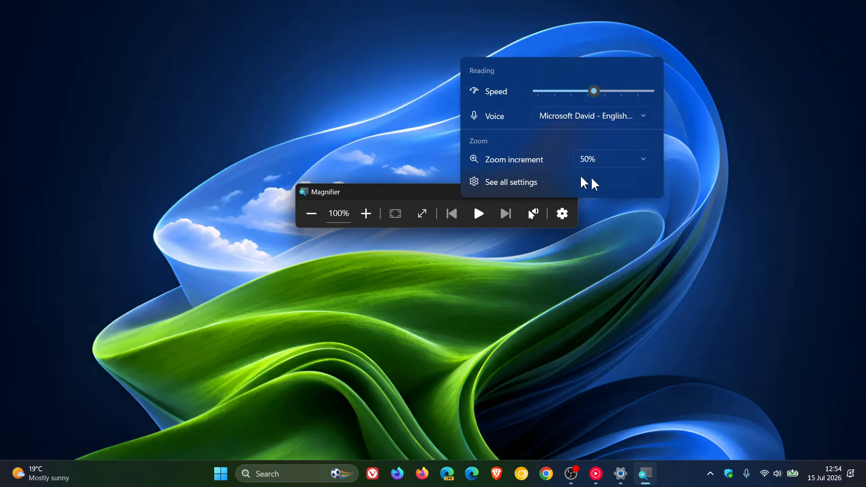
click(640, 159)
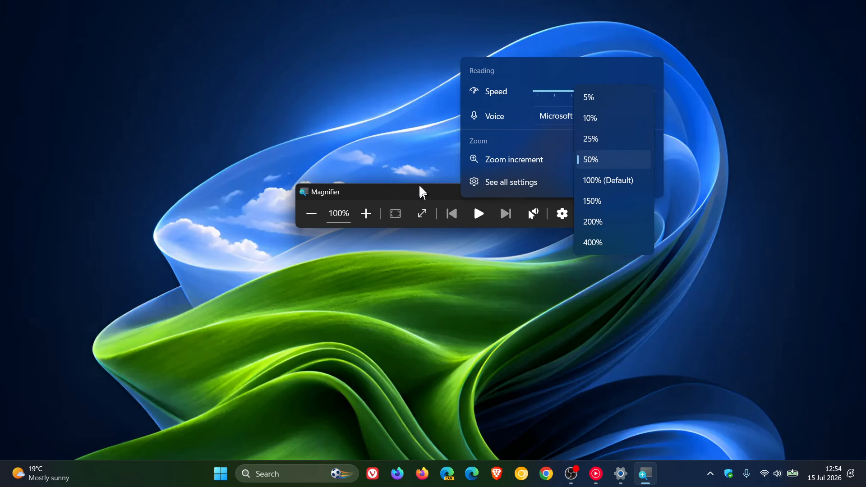
click(418, 152)
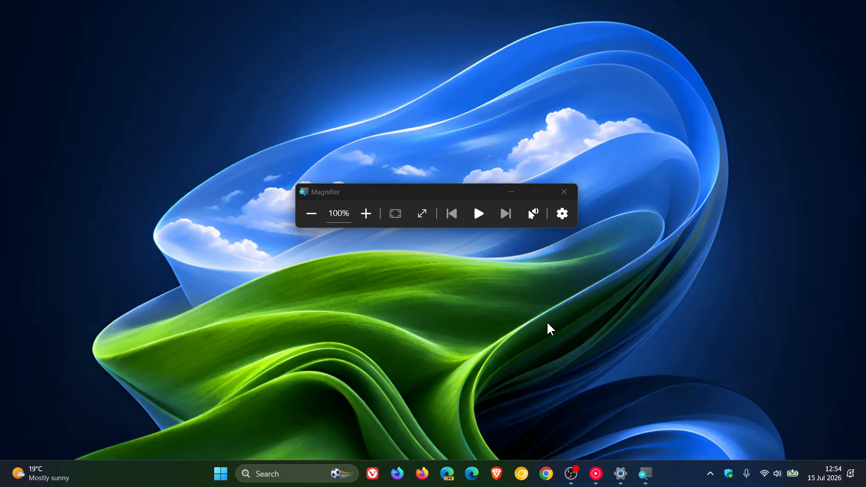
click(564, 192)
- Open File Explorer from Start to view This PC, and close its window
click(233, 473)
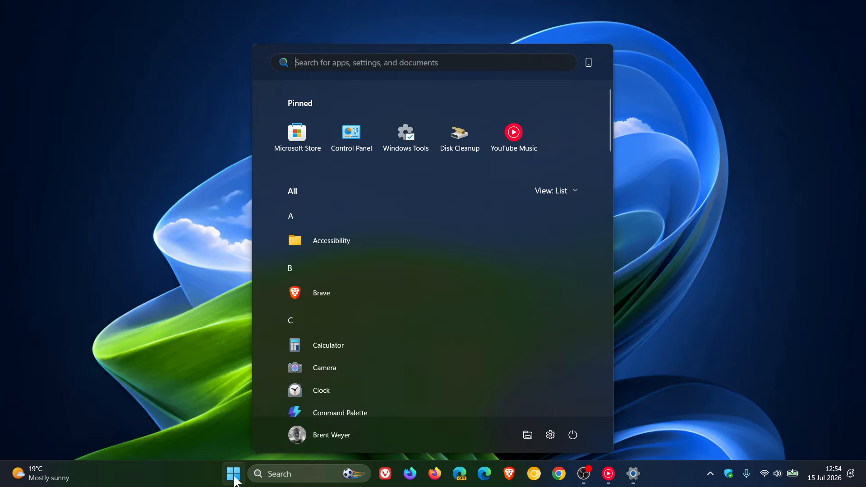
click(528, 435)
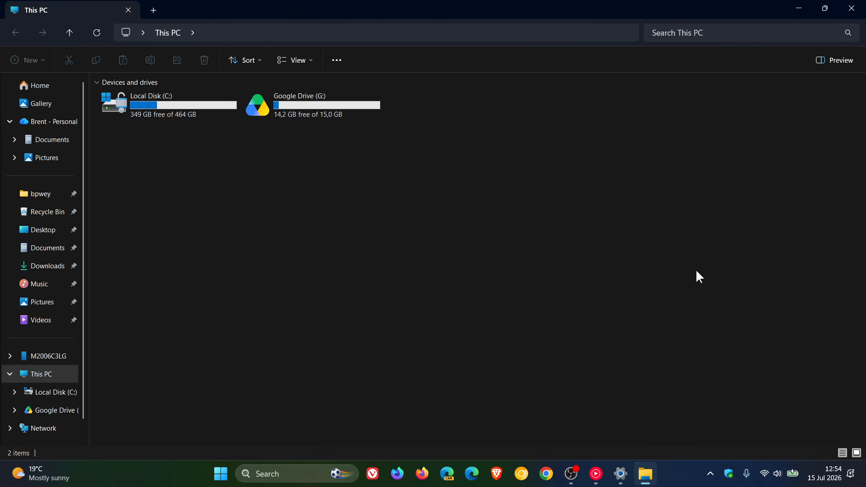
click(851, 8)
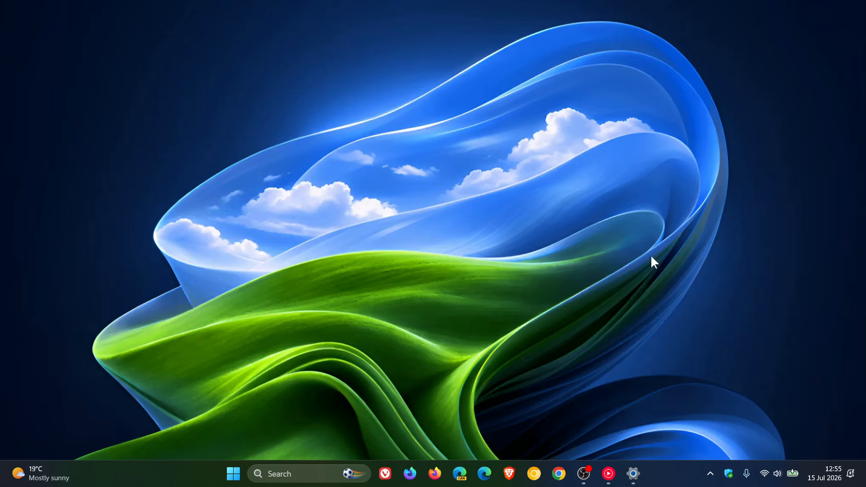
- Return to Settings and show the Windows Update history
click(633, 477)
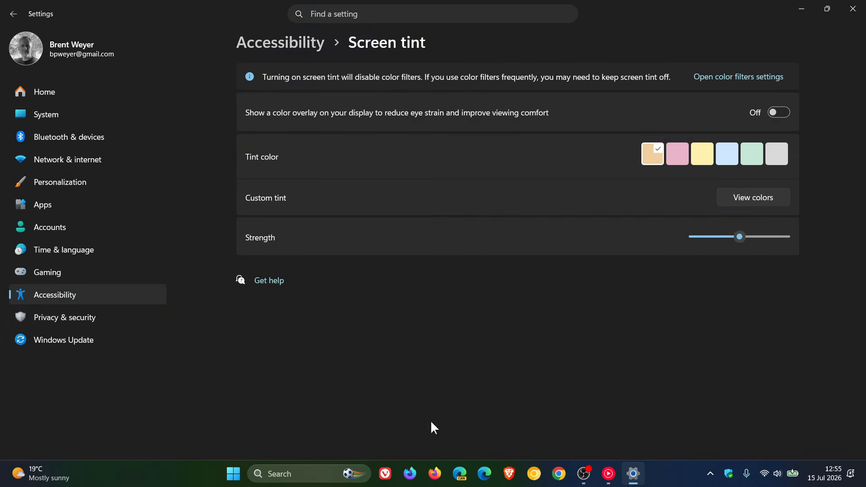
click(49, 338)
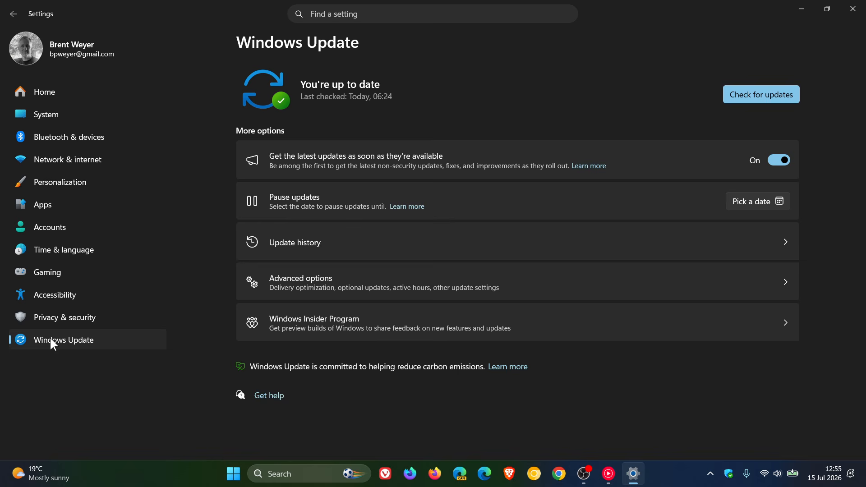
click(566, 246)
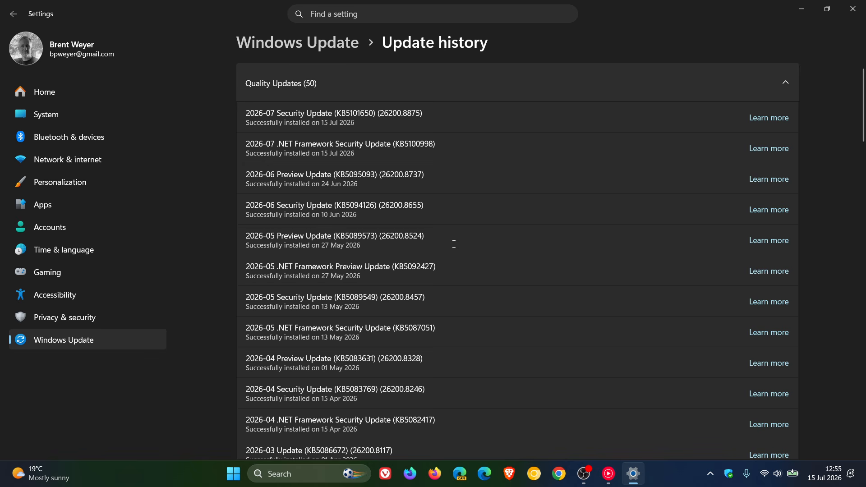
- Highlight KB5095093 of the 2026-06 Preview Update and KB5101650 of the 2026-07 Security Update, then close Settings
drag(334, 175, 363, 179)
double_click(363, 175)
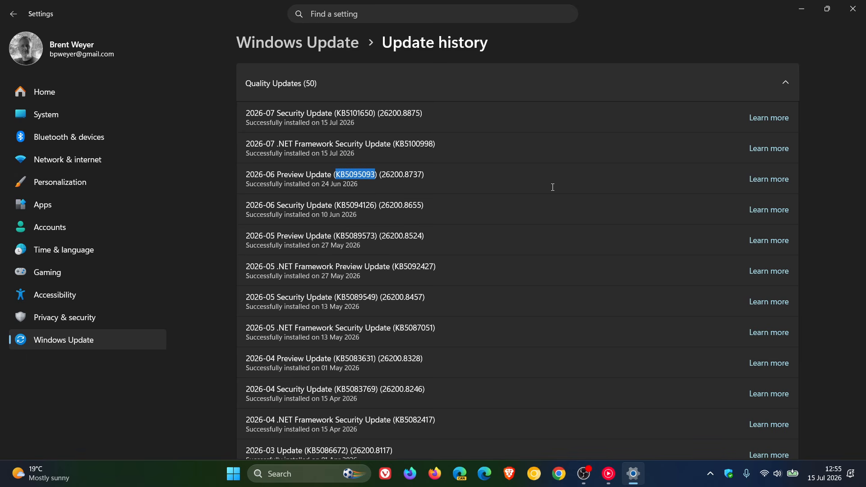
drag(337, 117, 373, 118)
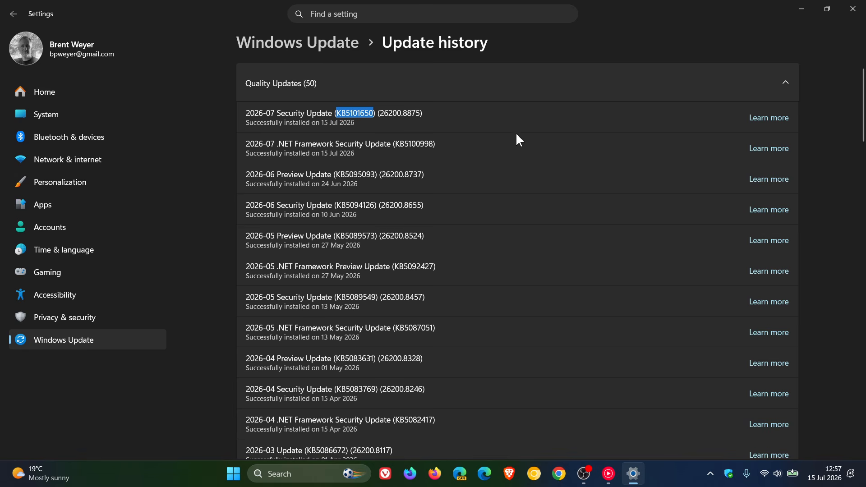
click(852, 8)
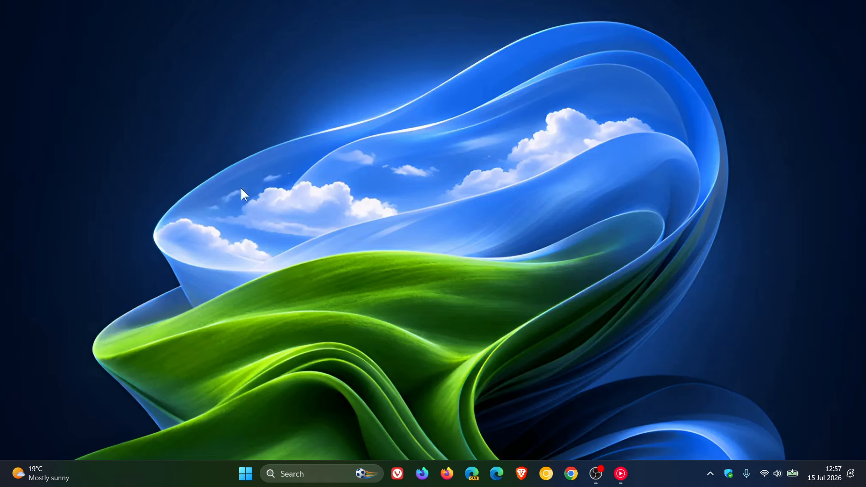